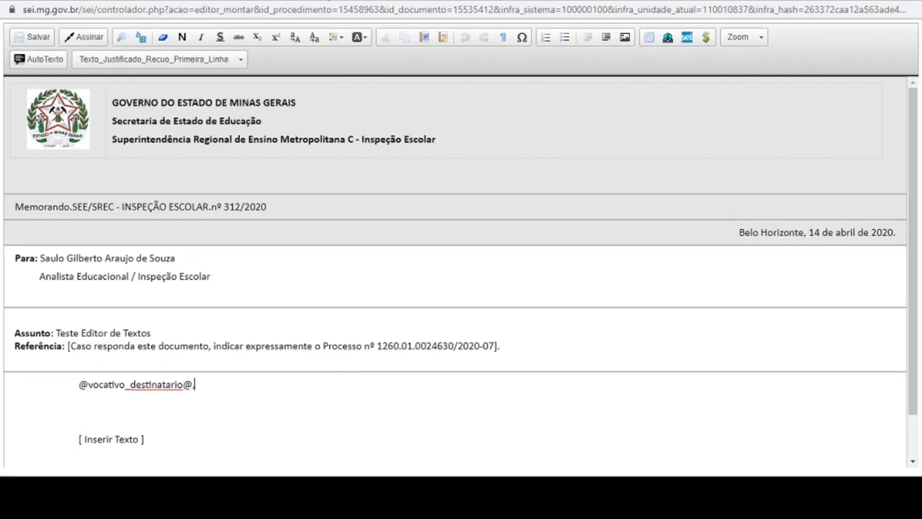
drag(334, 2, 321, 1)
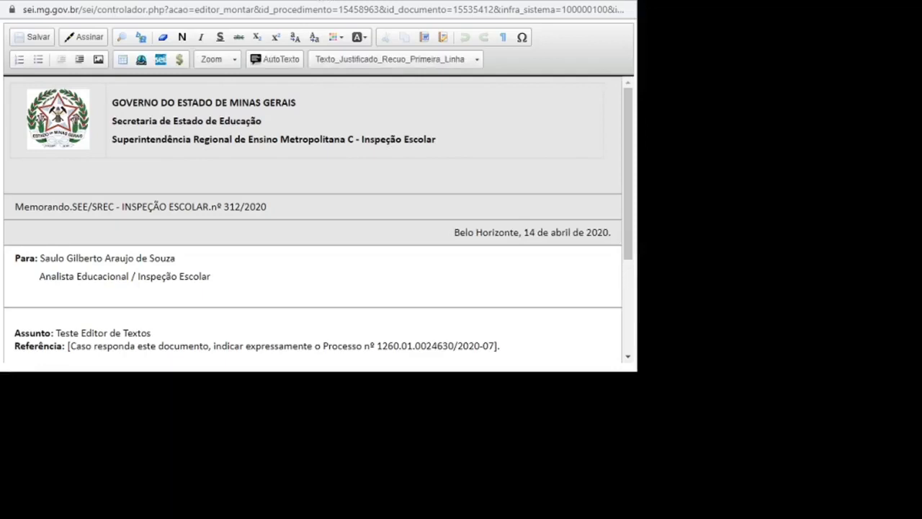
double_click(322, 1)
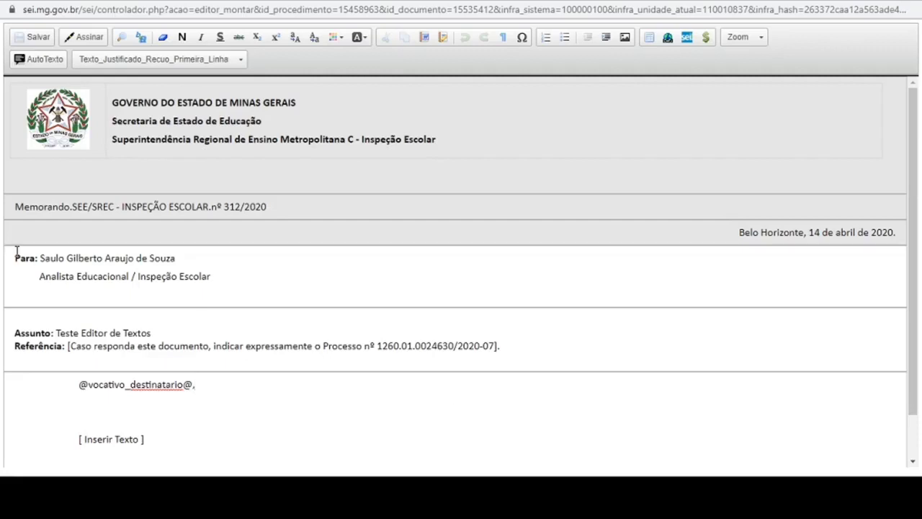
drag(39, 259, 67, 268)
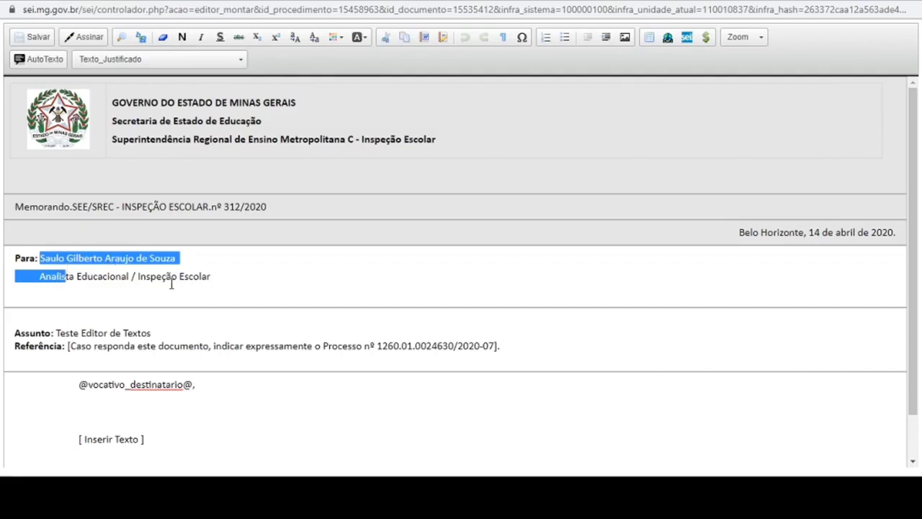
click(108, 286)
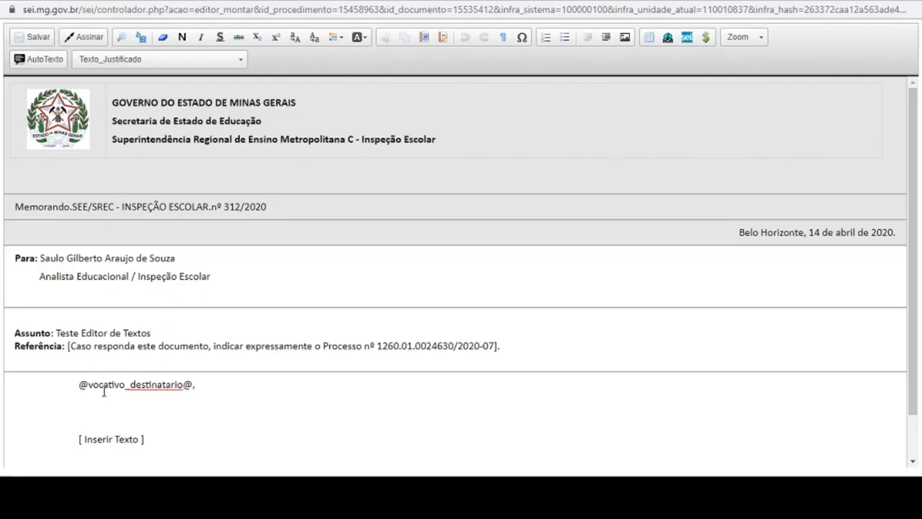
scroll(912, 317, down, 2)
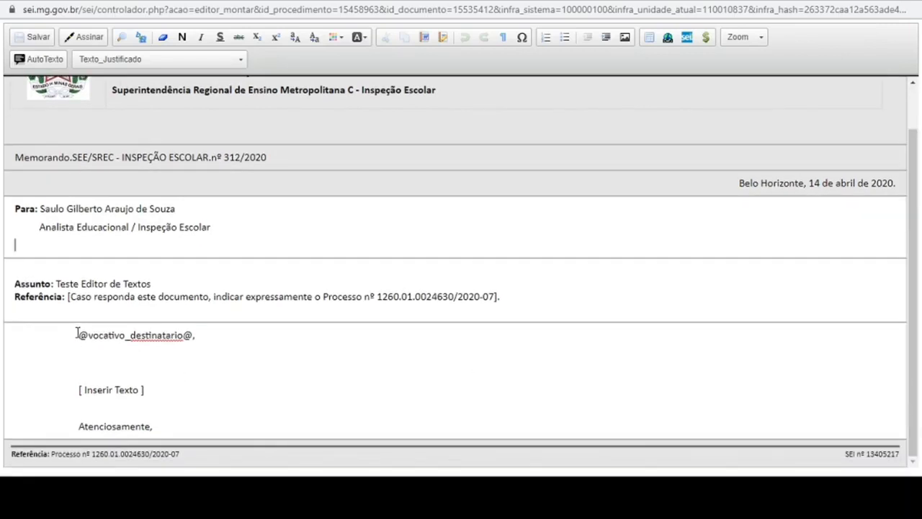
drag(76, 335, 195, 337)
drag(76, 390, 150, 390)
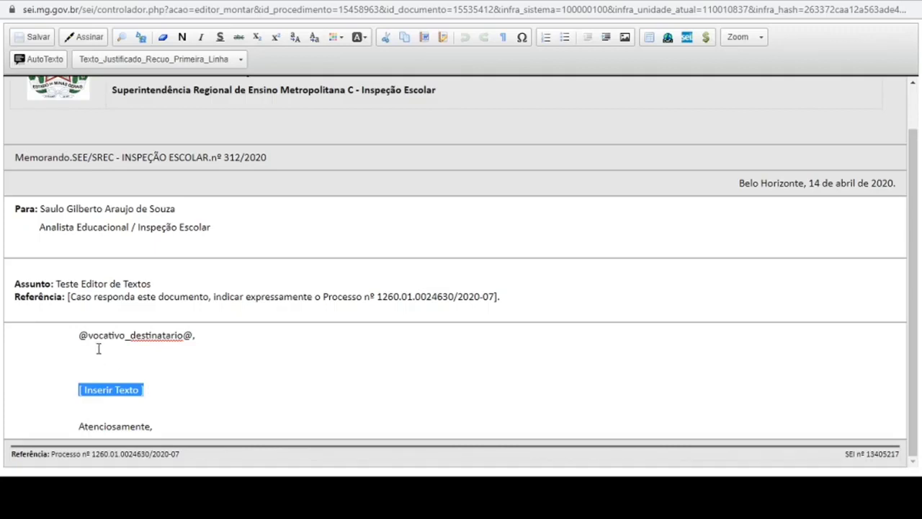
click(79, 336)
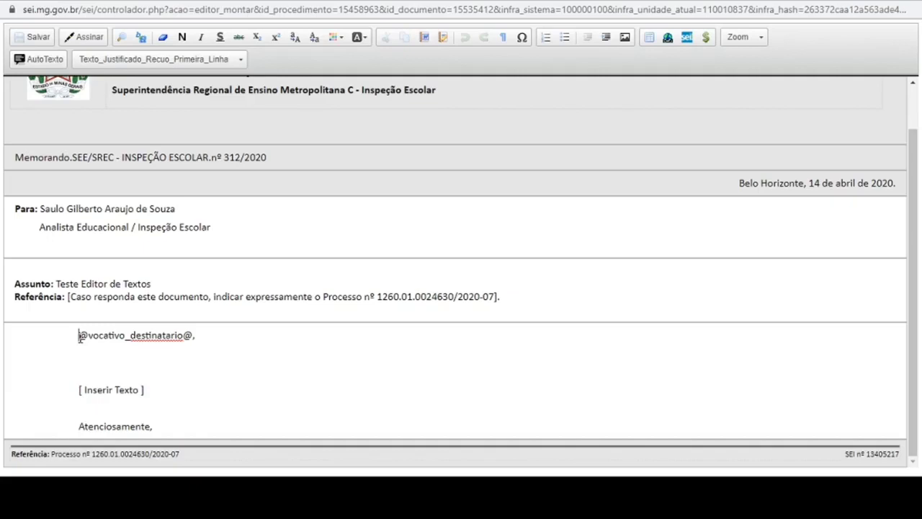
drag(79, 337, 194, 335)
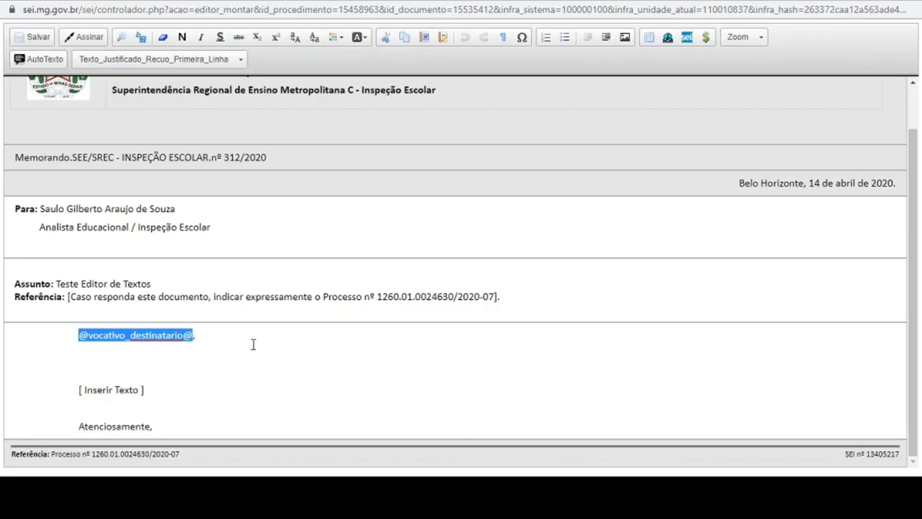
text(Senhor Inspetor,)
Step: Add the sentence "Encaminho-lhe a presente demanda." on a new line below the salutation
key(Return)
text(Encaminho-he)
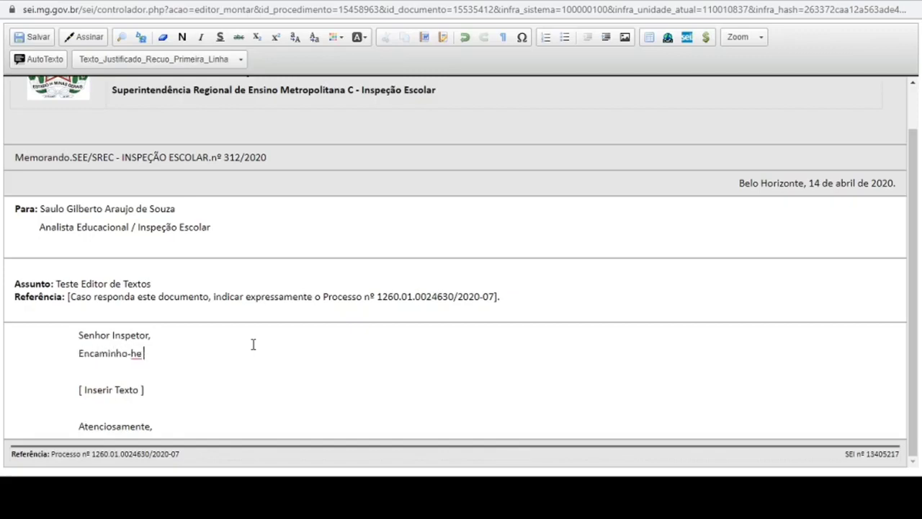
key(BackSpace)
text(lhe a presente demanda.)
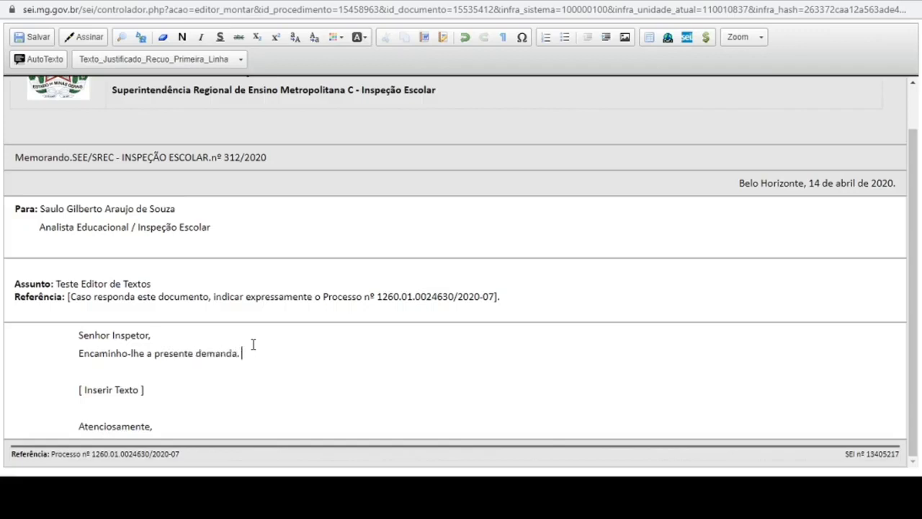
Step: Delete the "[ Inserir Texto ]" placeholder together with the empty line above it
key(Down)
key(shift+Down)
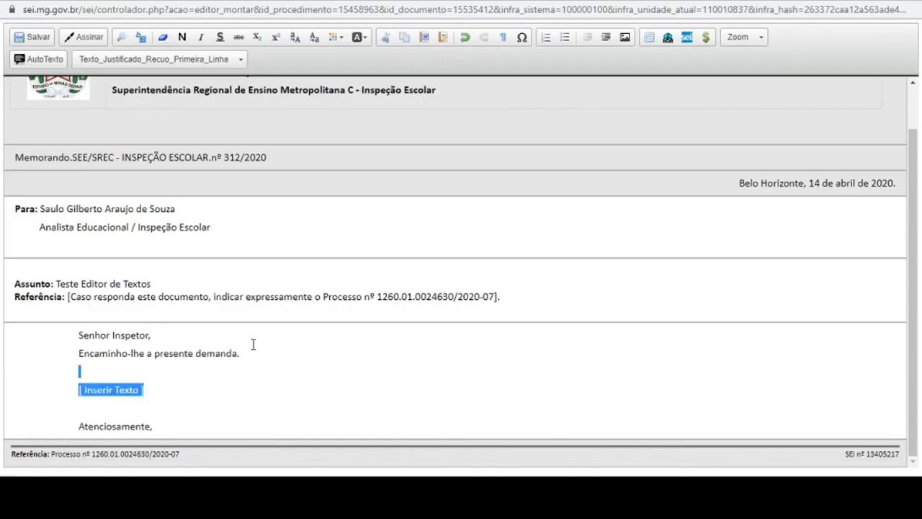
key(Delete)
Step: Add two empty lines after the closing "Atenciosamente," at the end of the memorandum body
key(Down)
key(Right)
key(Right)
key(Right)
key(Right)
key(Right)
key(Right)
key(Right)
key(Right)
key(Right)
key(Right)
key(Right)
key(Right)
key(Right)
key(Right)
key(Right)
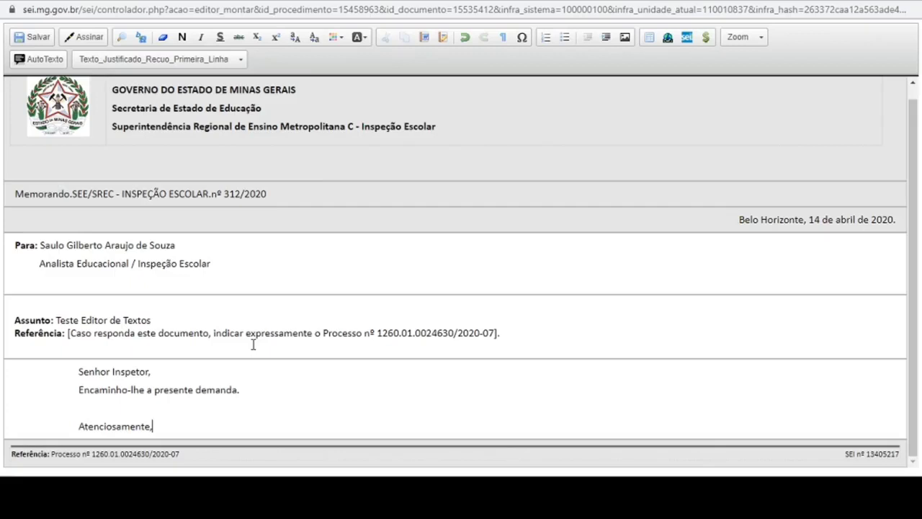
key(Return)
key(Return)
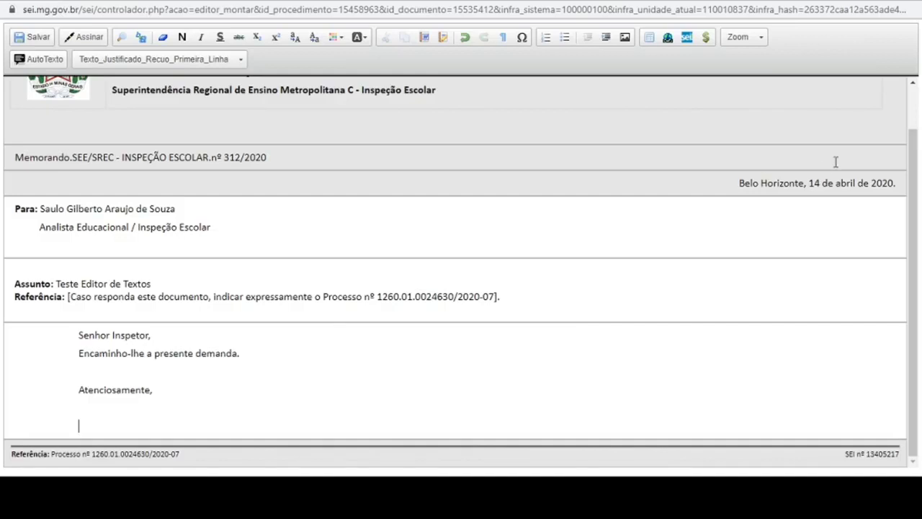
Step: Examine the issuing unit, the memorandum number and the place-and-date line in the locked header sections
scroll(911, 216, up, 2)
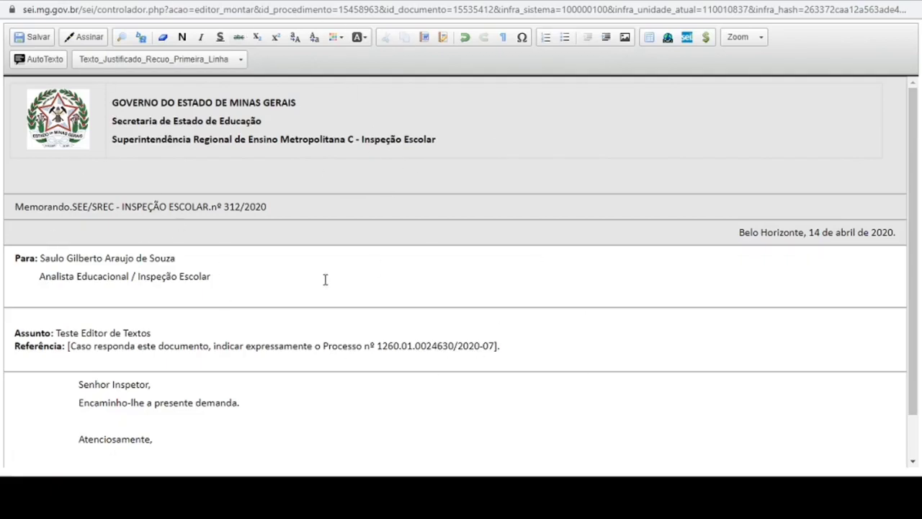
click(348, 137)
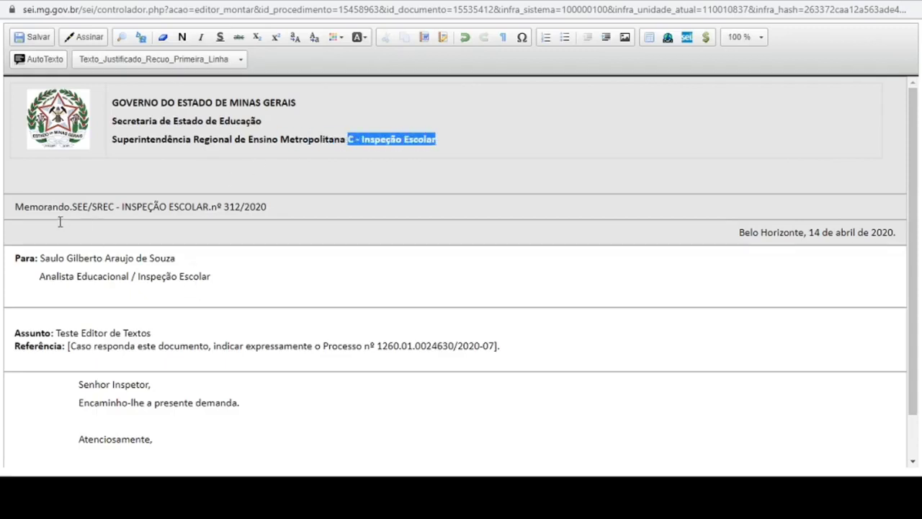
click(15, 207)
drag(15, 206, 271, 204)
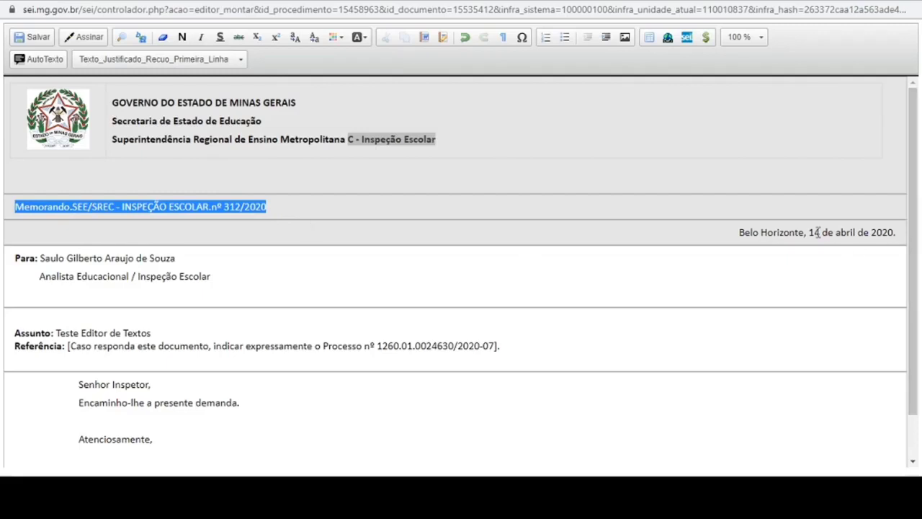
drag(738, 232, 895, 232)
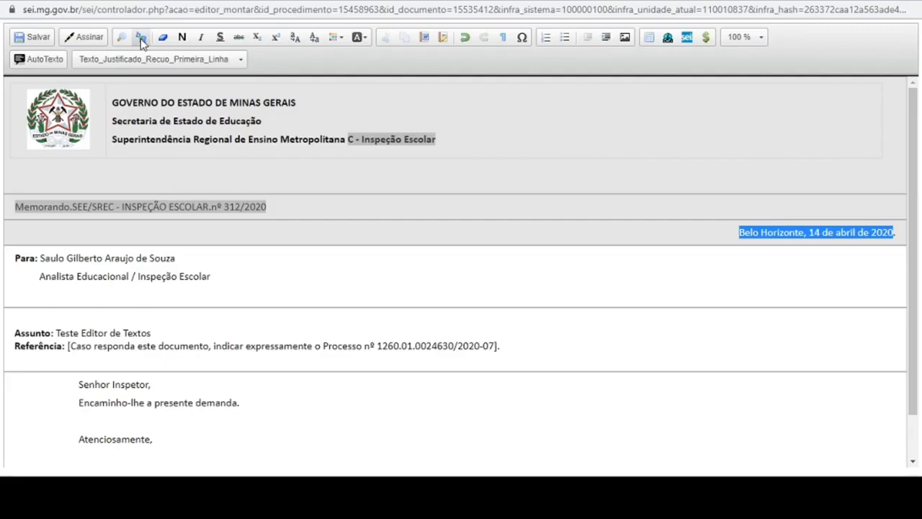
Step: View the find-and-replace options and close them without replacing any text
click(140, 38)
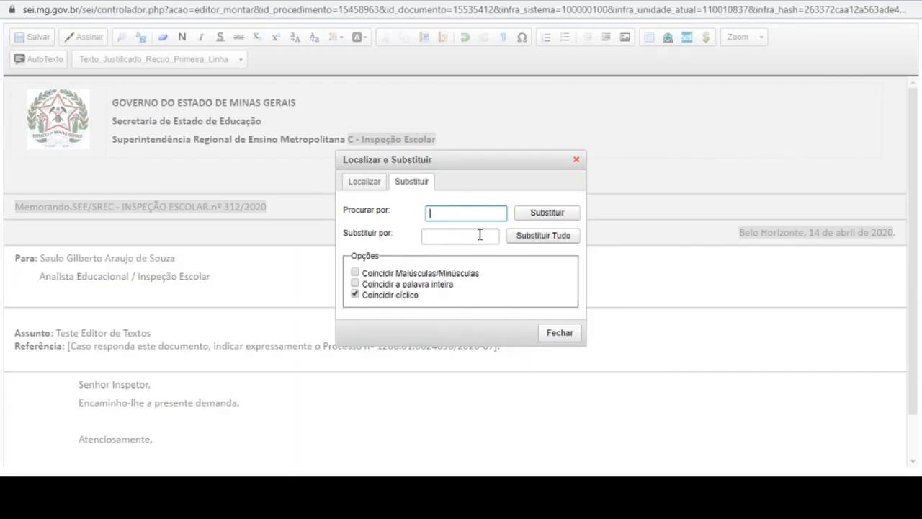
click(560, 334)
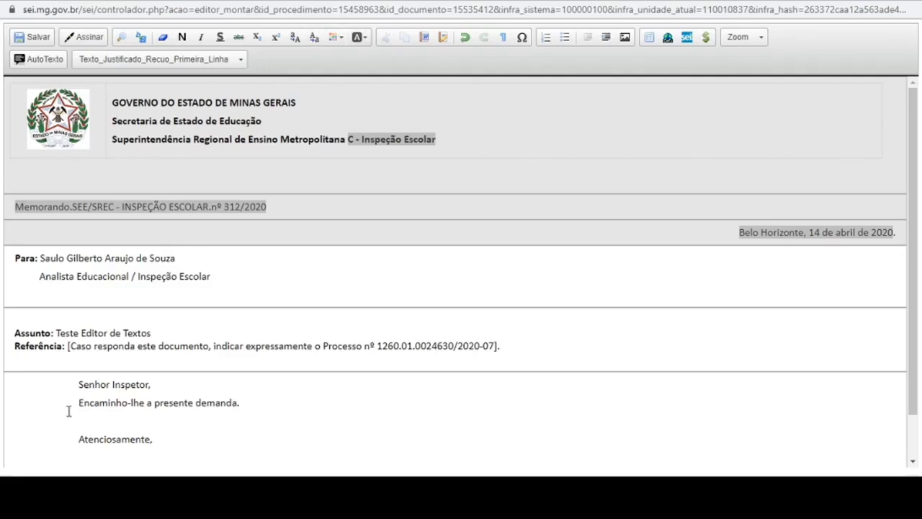
Step: Apply a yellow background color to the salutation "Senhor Inspetor,"
drag(77, 384, 153, 382)
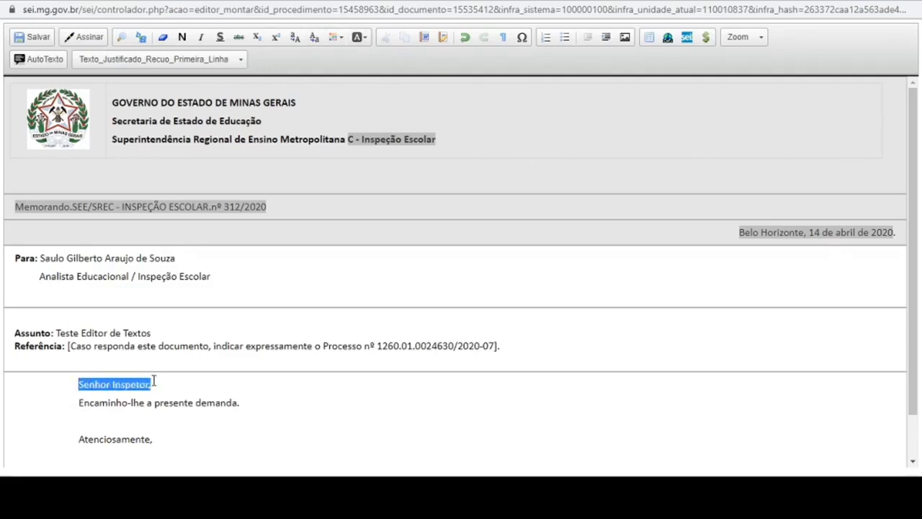
click(368, 38)
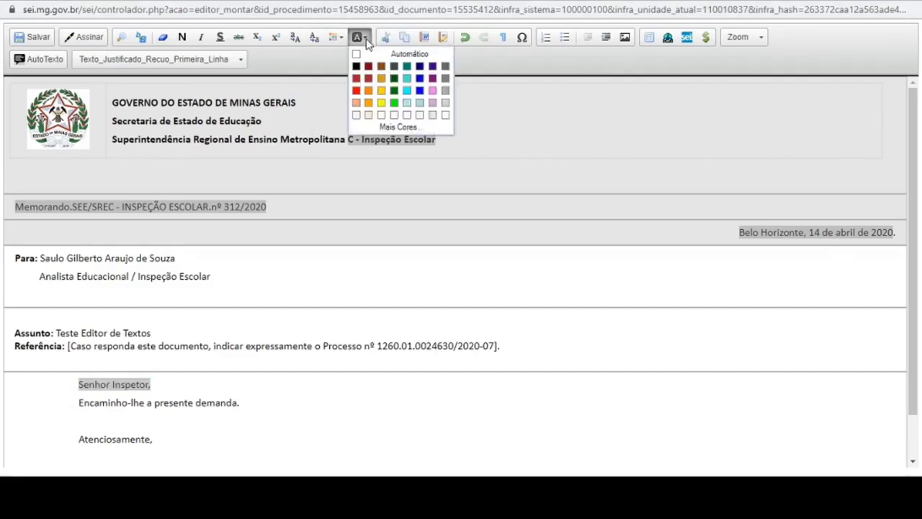
click(384, 106)
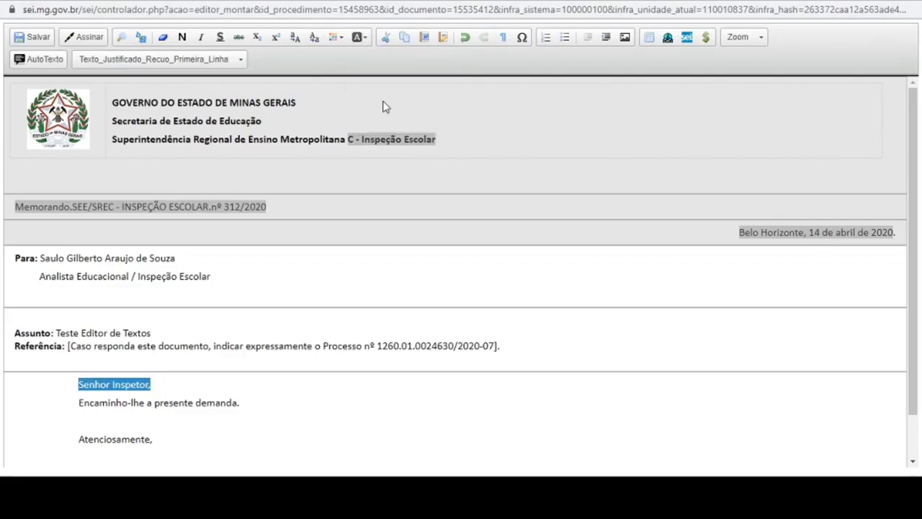
click(224, 425)
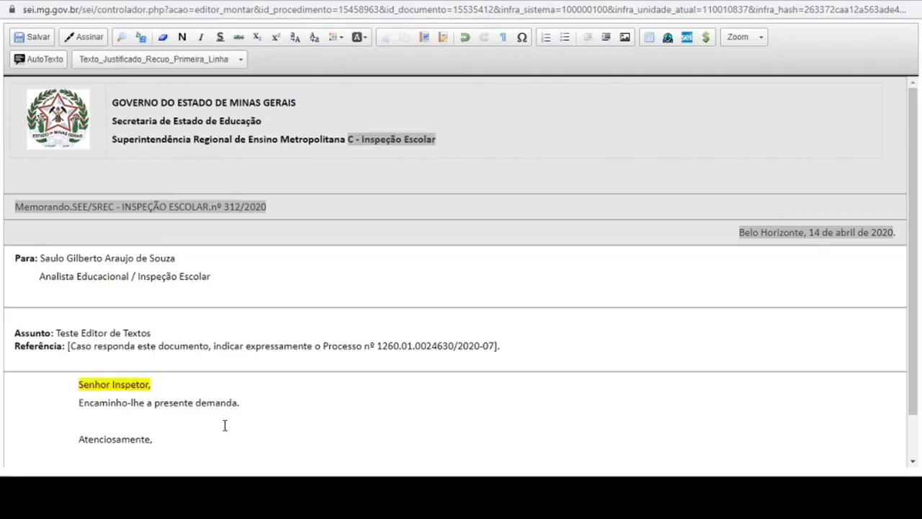
Step: Set the background color of the salutation "Senhor Inspetor," back to Automático
drag(77, 384, 157, 387)
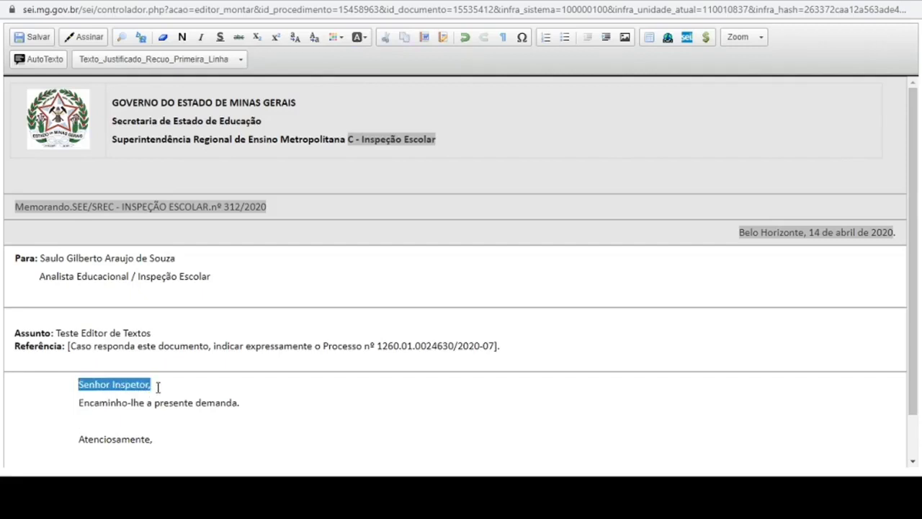
click(365, 36)
click(366, 57)
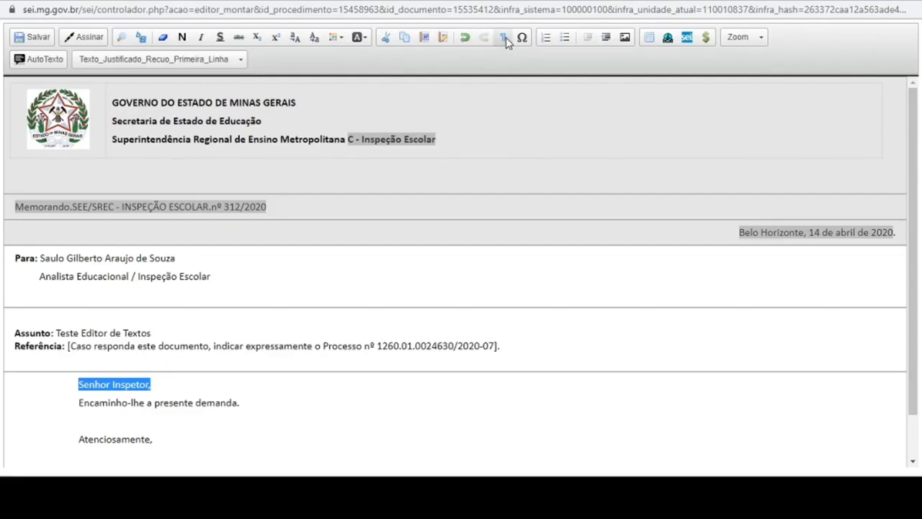
Step: Format the salutation "Senhor Inspetor," as a numbered list item and convert it to a bulleted list item
click(546, 37)
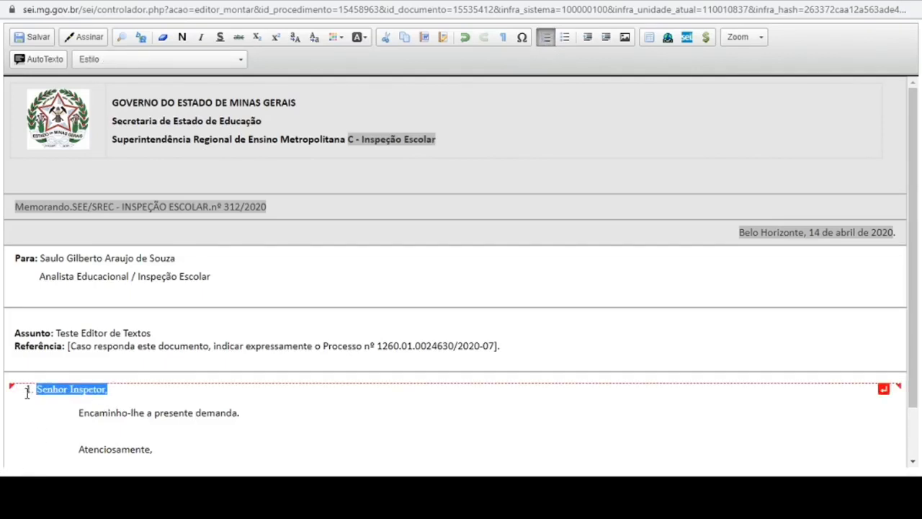
click(137, 394)
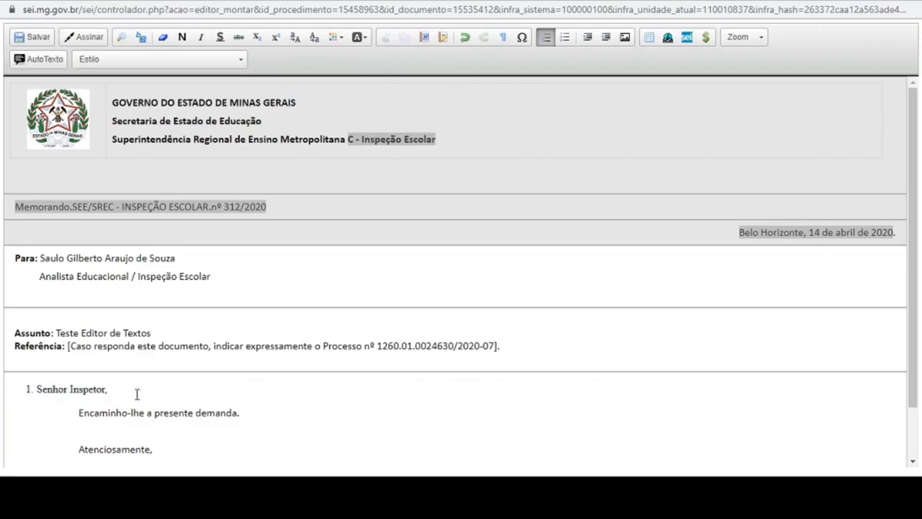
key(Return)
key(BackSpace)
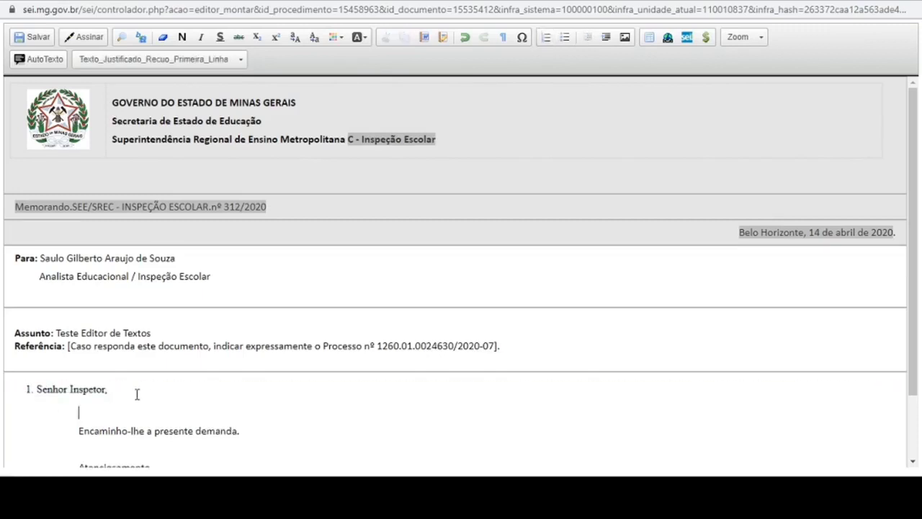
key(BackSpace)
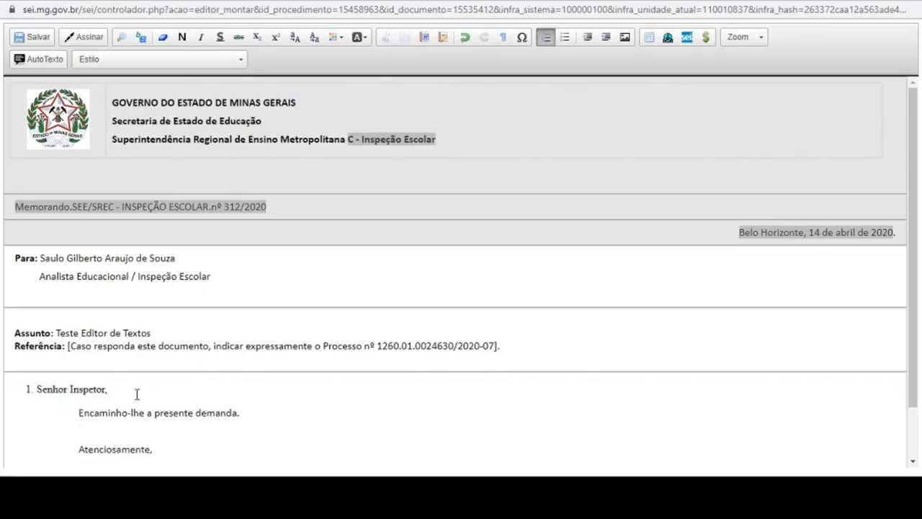
click(567, 40)
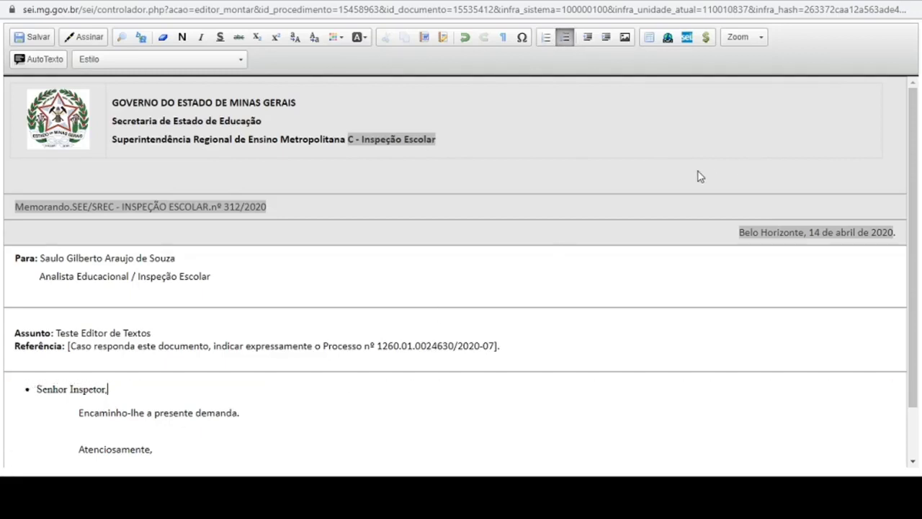
Step: View the image insertion dialog and close it without choosing a file
click(625, 39)
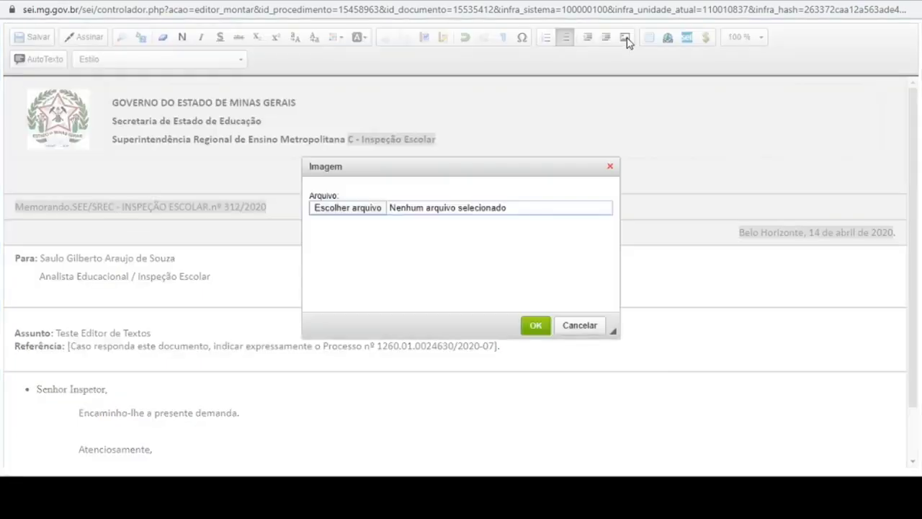
click(381, 211)
click(536, 326)
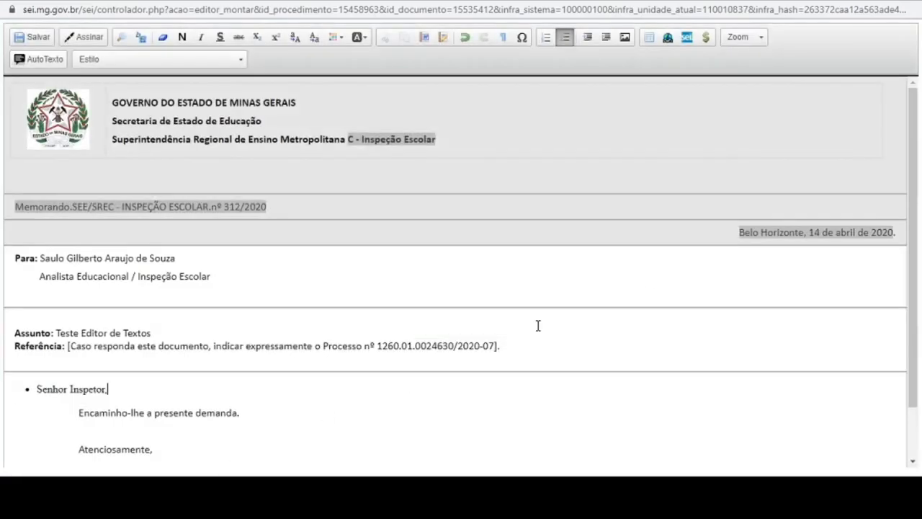
Step: View the table formatting options and cancel without inserting a table
click(649, 45)
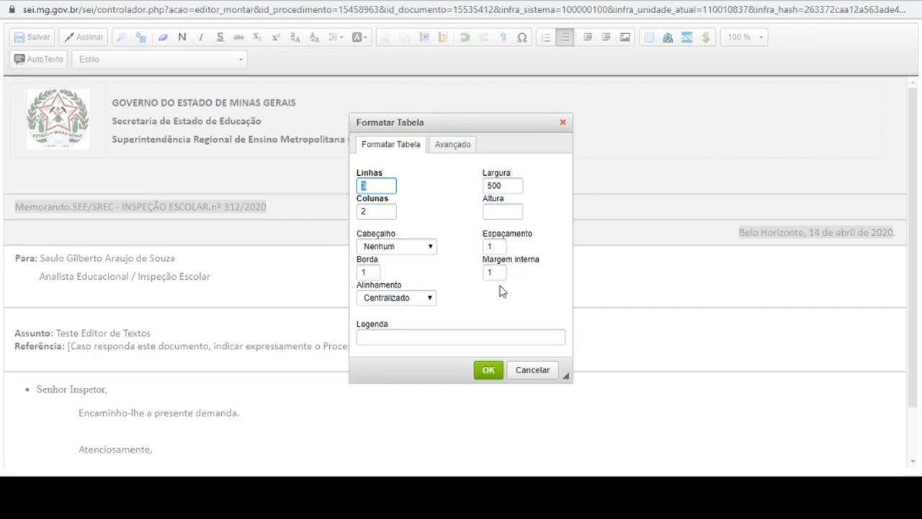
click(532, 373)
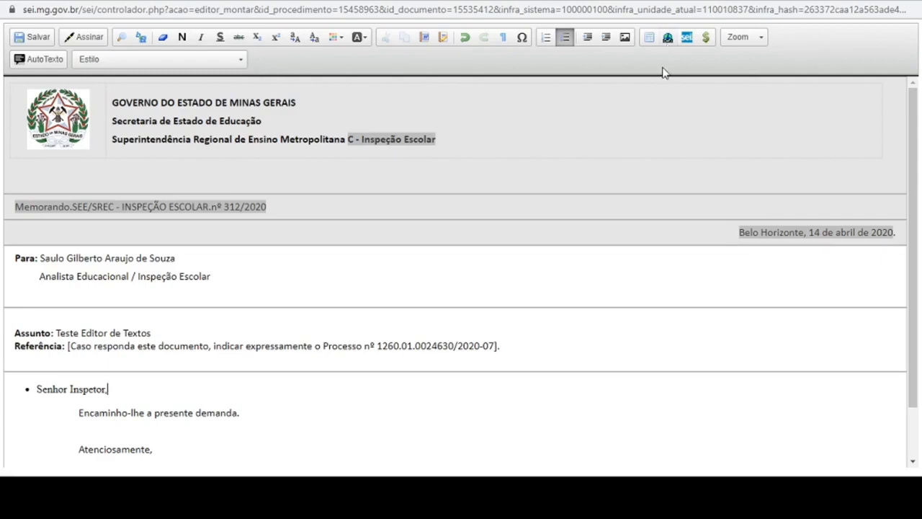
Step: Start a web link after the salutation with the visible text "Resolução de Quadro de Pessoal de 2020"
click(668, 39)
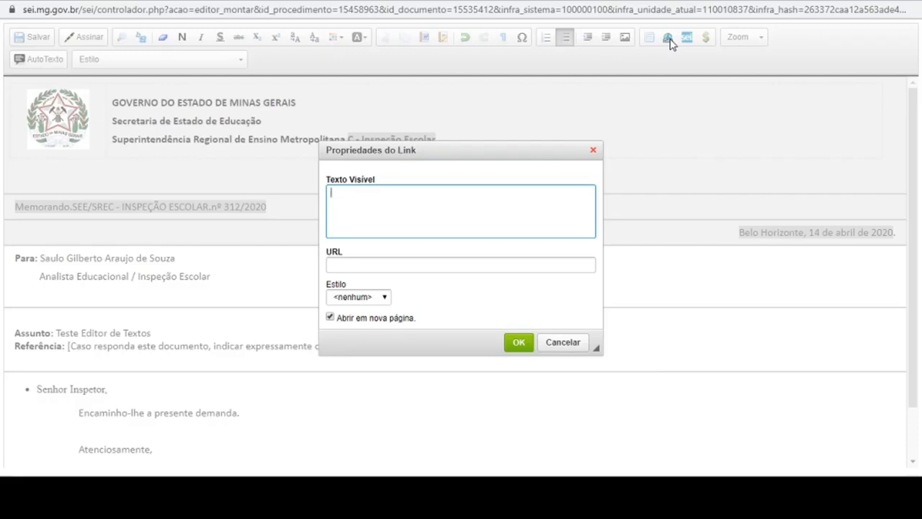
text(Resolução de Quadro)
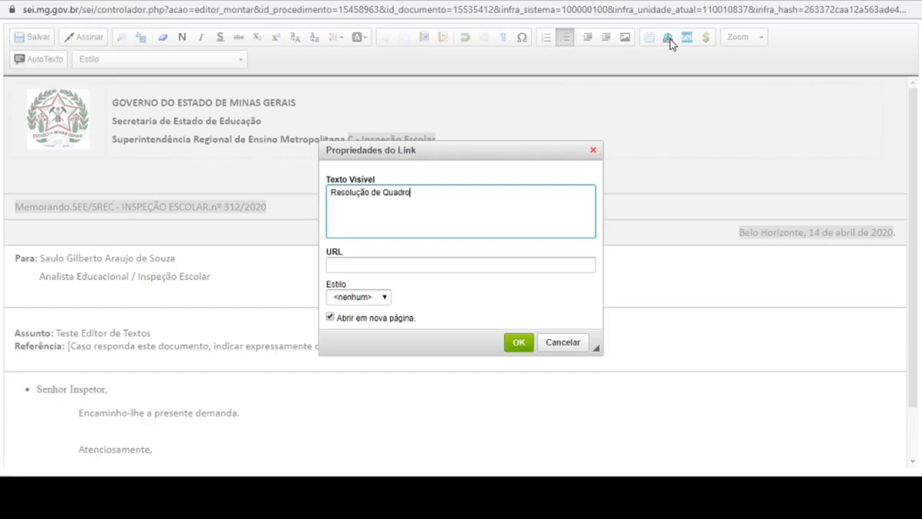
text( de Pessoal de 2020)
click(388, 265)
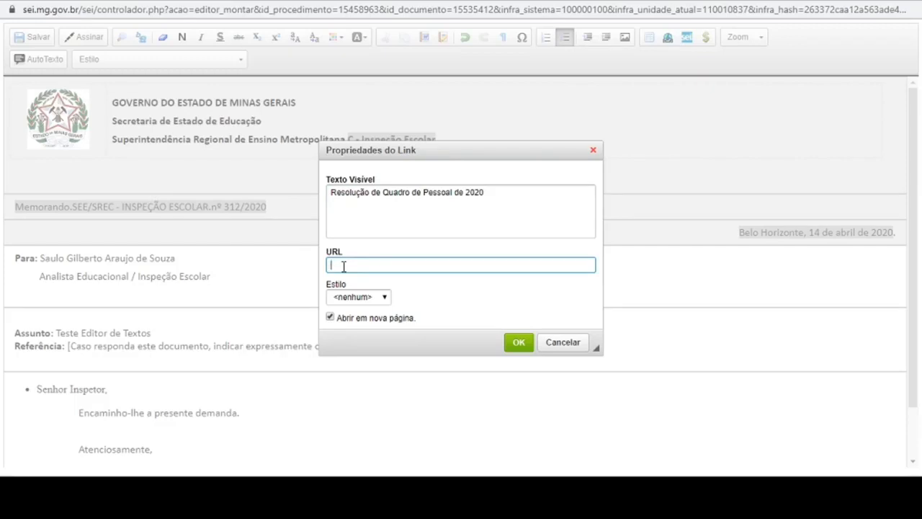
text(www.educacao)
key(BackSpace)
key(BackSpace)
key(BackSpace)
text(acao.mg.gov.br/)
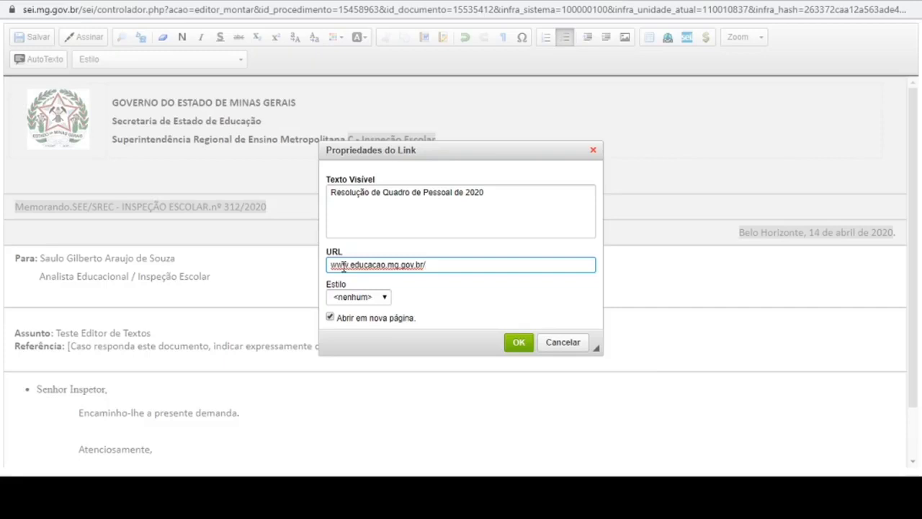
click(384, 303)
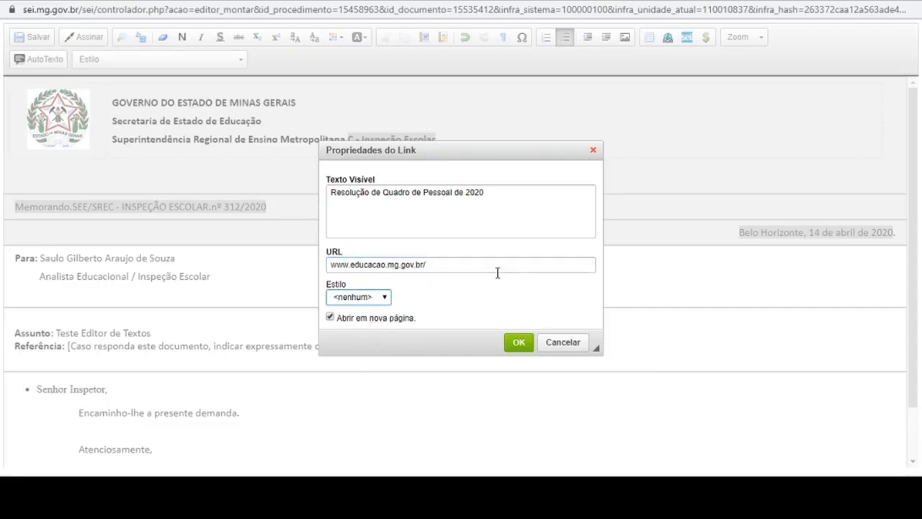
click(486, 296)
click(435, 264)
key(BackSpace)
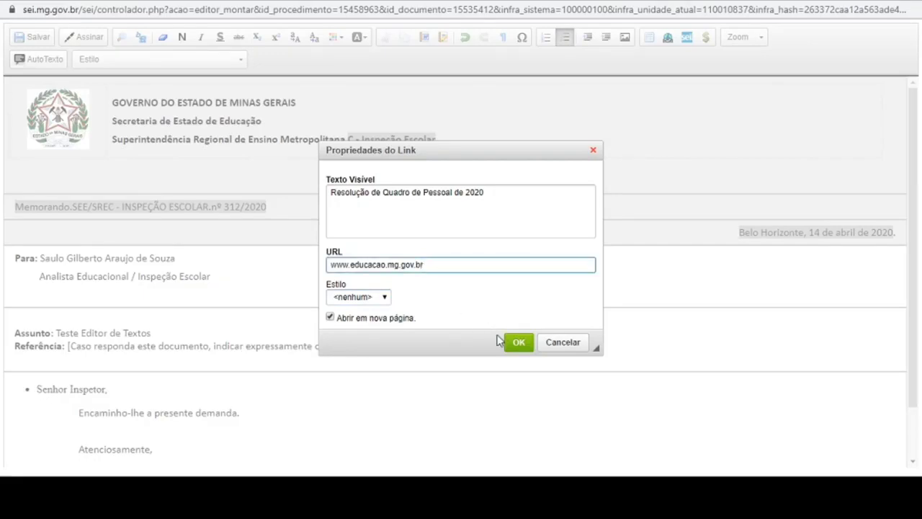
click(519, 343)
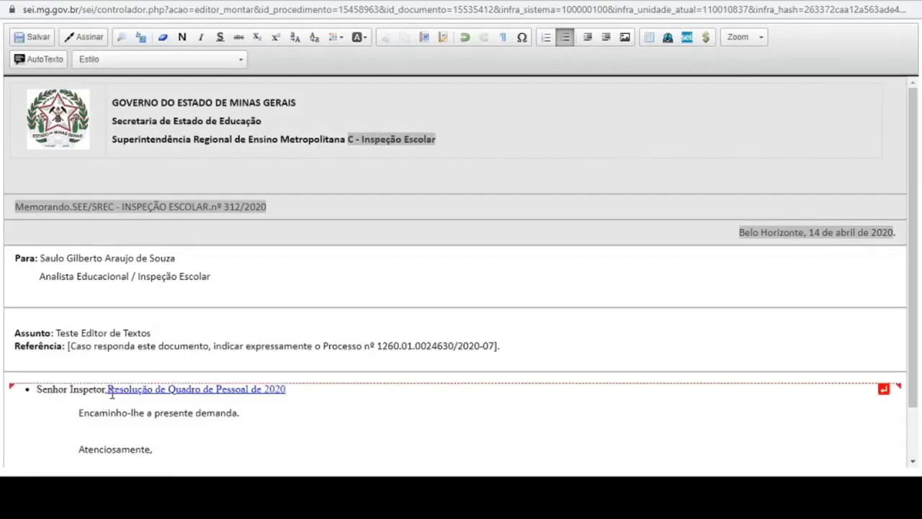
Step: Save the memorandum with the inserted link
drag(108, 390, 139, 399)
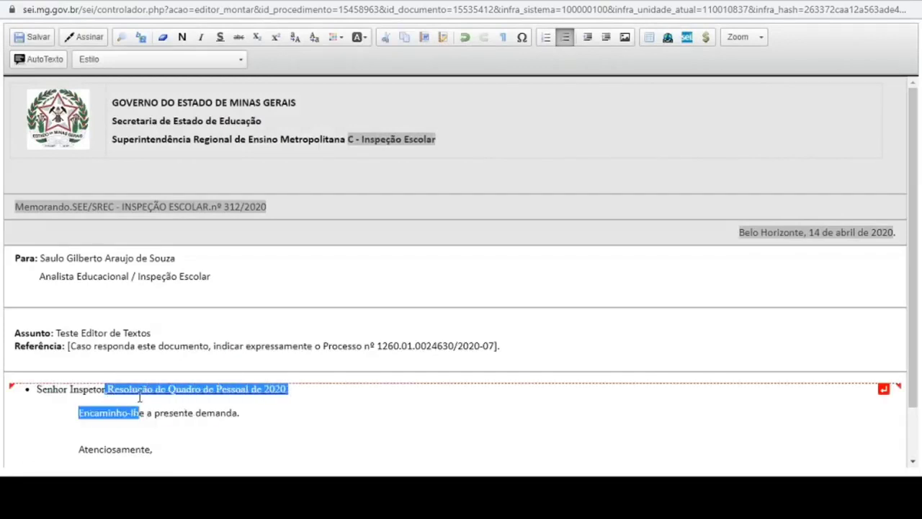
click(327, 426)
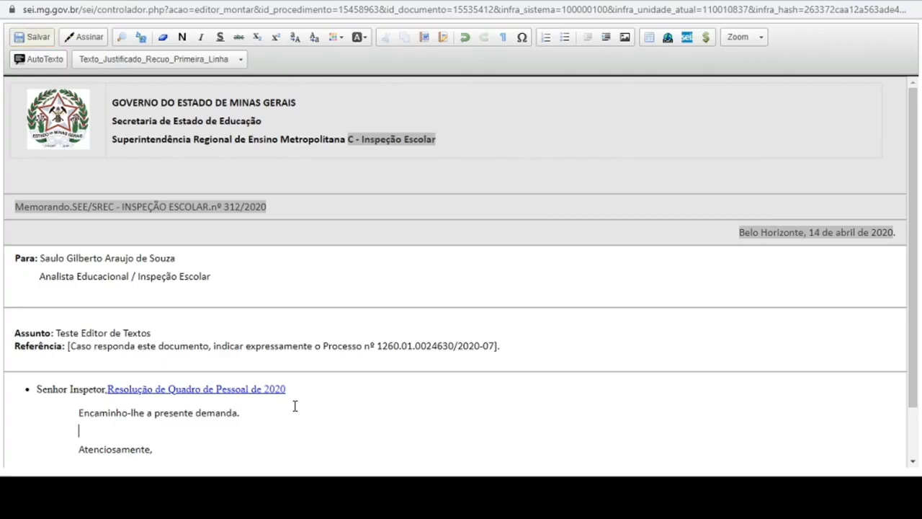
click(36, 41)
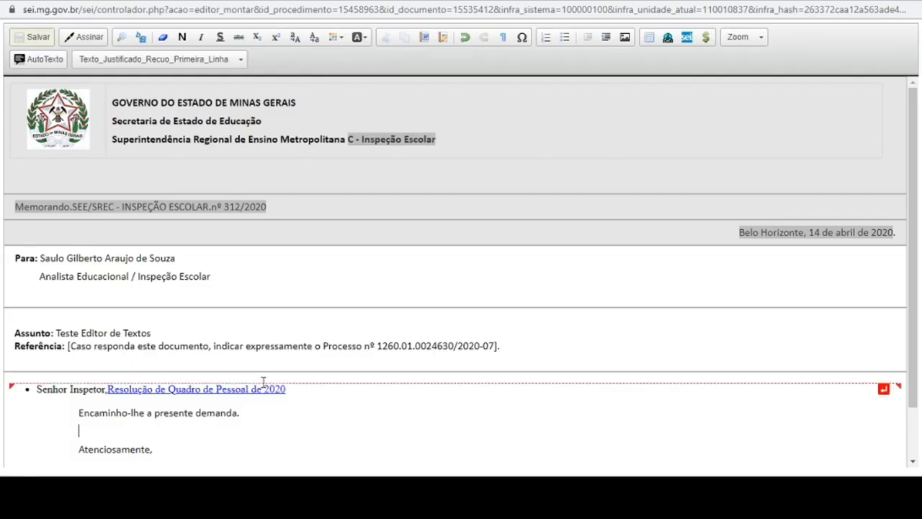
Step: Add an empty non-bulleted line between the bulleted salutation and "Encaminho-lhe a presente demanda."
click(320, 391)
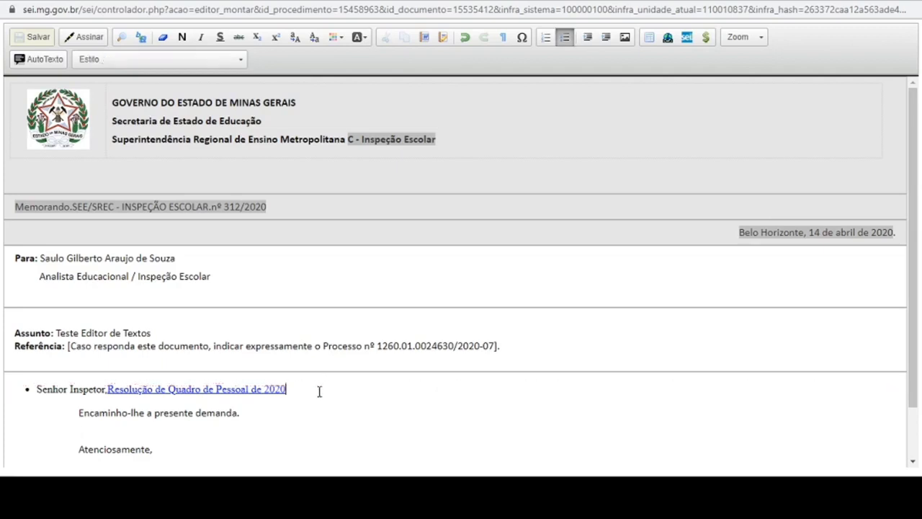
key(Return)
key(BackSpace)
key(Return)
key(Return)
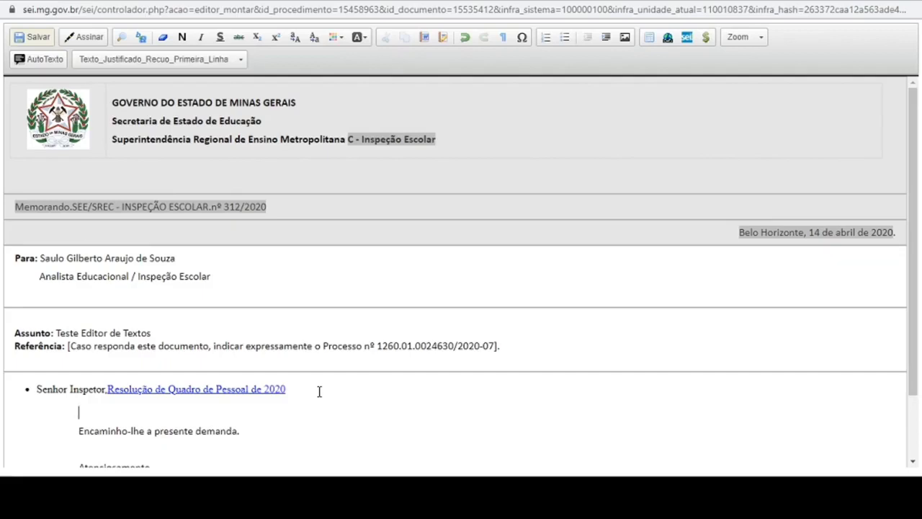
Step: Try to insert a SEI document link for protocol 1333830 on the empty line below the salutation
click(687, 38)
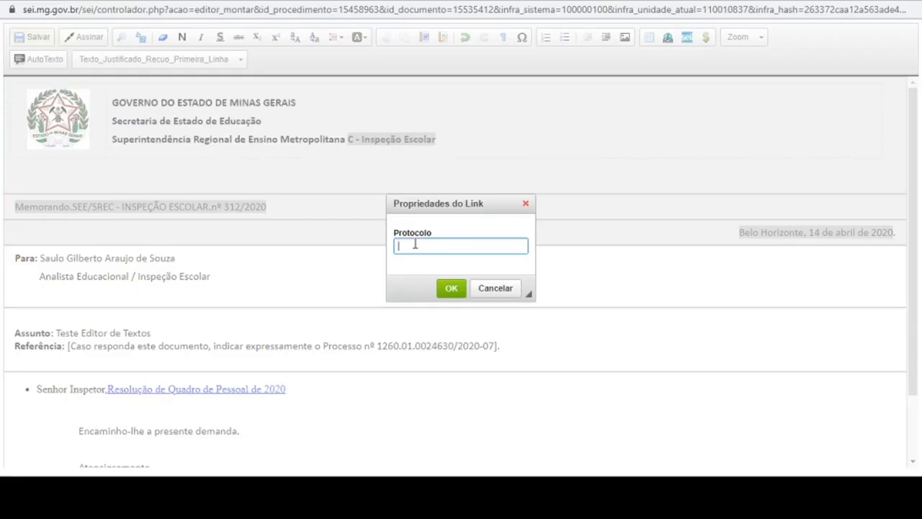
key(alt+Tab)
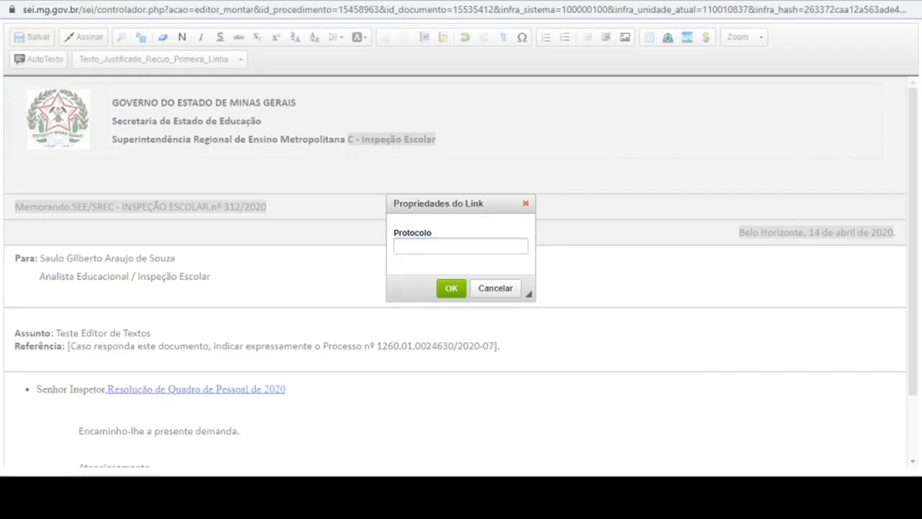
click(415, 244)
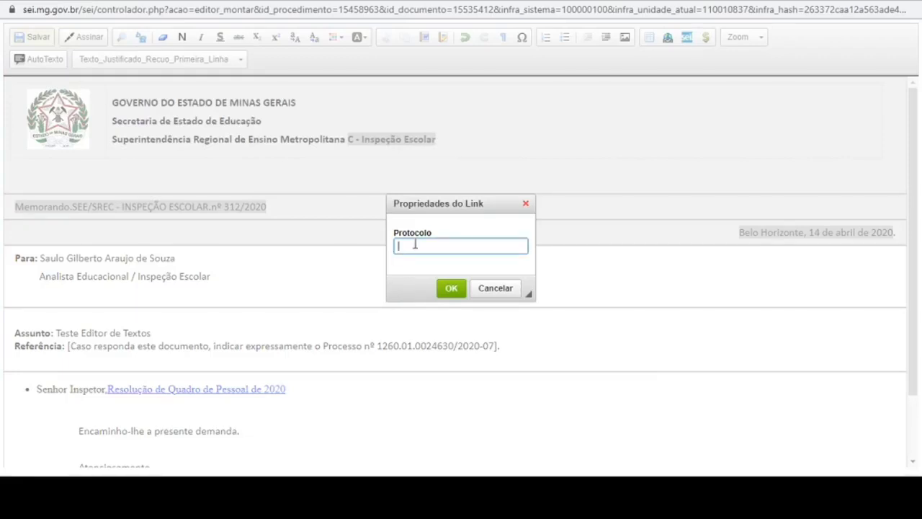
key(alt+Tab)
click(415, 244)
text(1)
text(337)
text(83)
text(0)
click(451, 288)
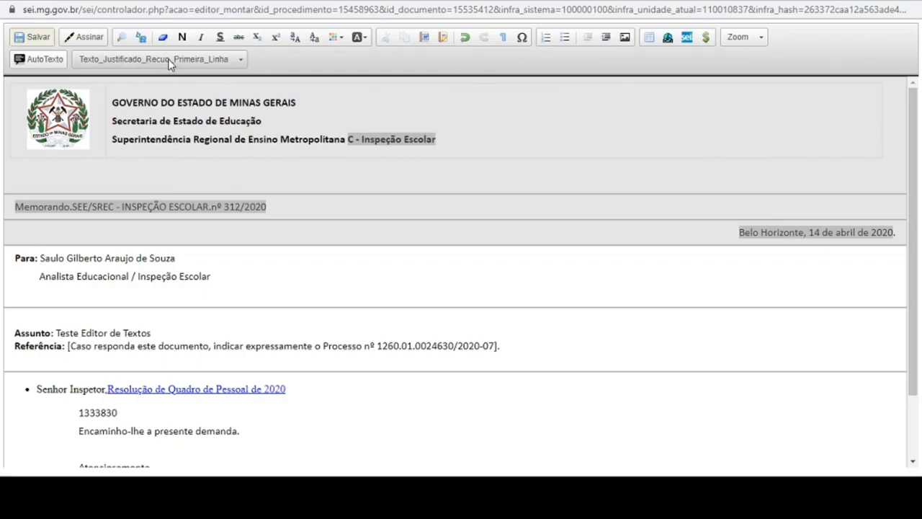
Step: Apply the style Texto_Justificado_Recuo_Primeira_Linha_Esp_Simples to the lines from the salutation through "Encaminho-lhe a presente demanda."
drag(26, 385, 173, 418)
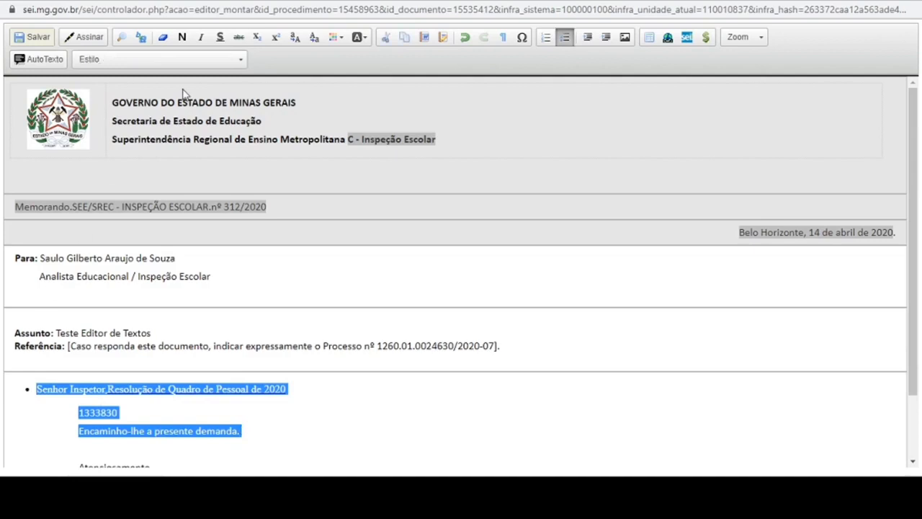
click(213, 62)
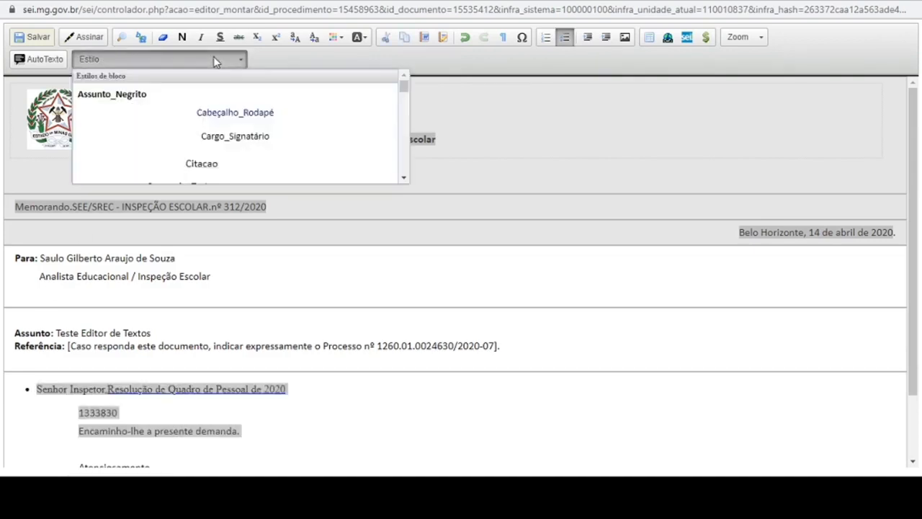
key(Down)
key(Down)
key(Down)
key(Down)
key(Down)
key(Down)
key(Down)
key(Down)
key(Down)
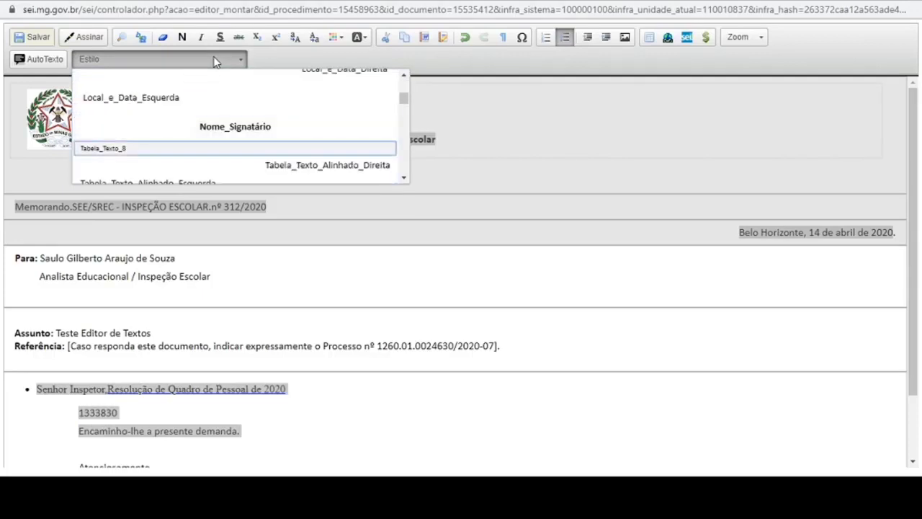
key(Down)
key(Down)
key(Down)
key(Down)
key(Down)
key(Down)
key(Down)
key(Down)
key(Down)
key(Down)
key(Down)
key(Down)
key(Down)
key(Down)
key(Down)
key(Down)
key(Down)
key(Down)
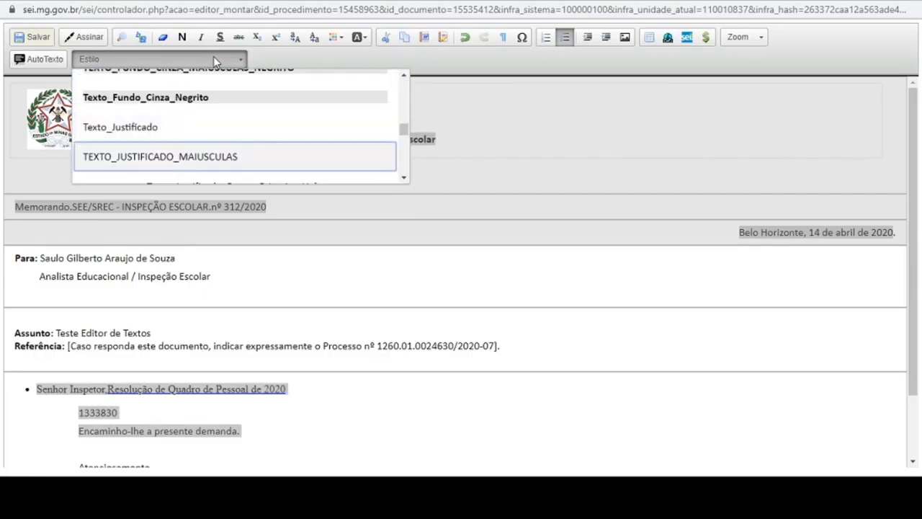
key(Down)
key(Down)
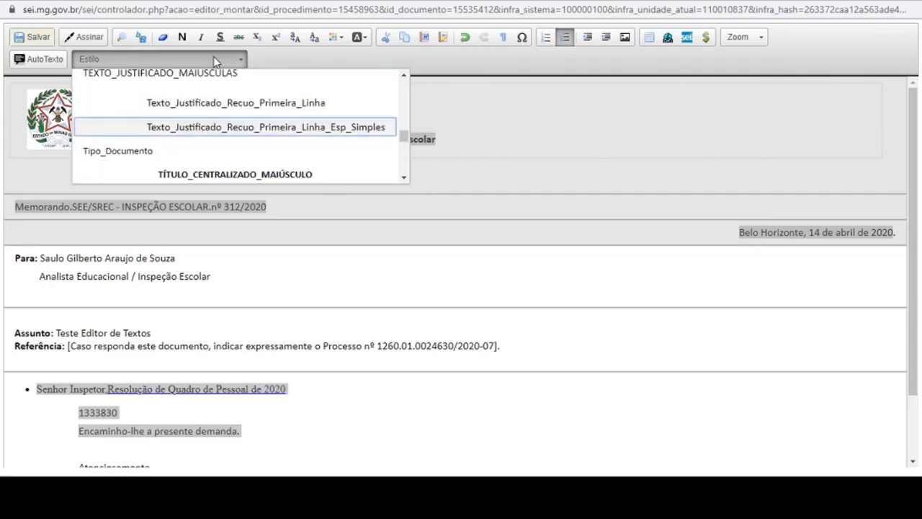
click(219, 128)
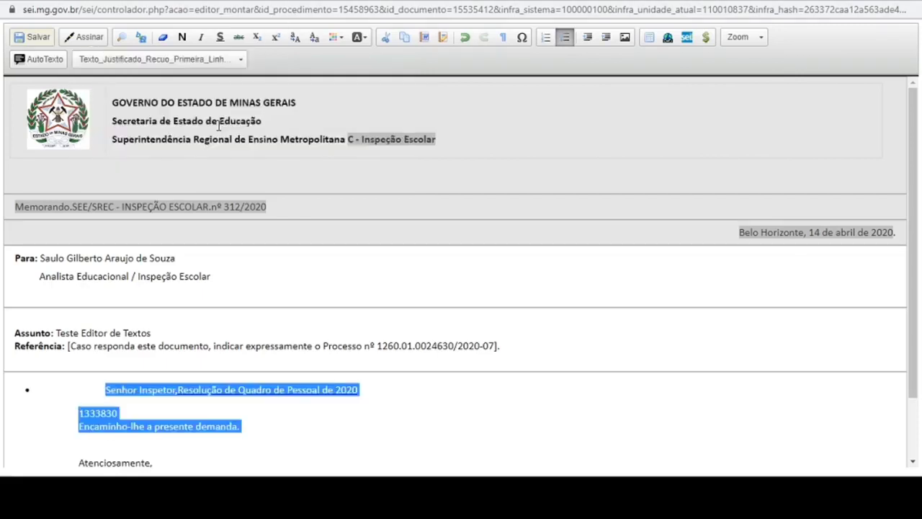
click(268, 416)
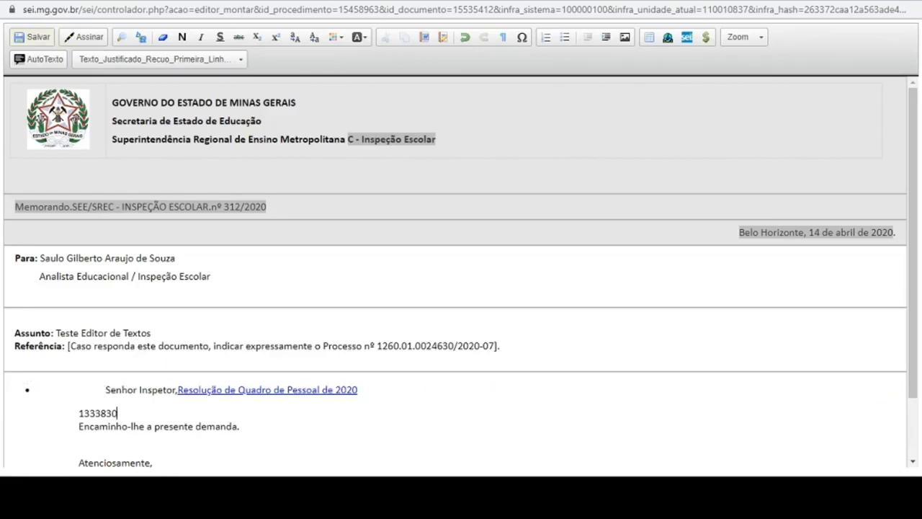
Step: Start signing the memorandum, accepting to save the changes
click(86, 40)
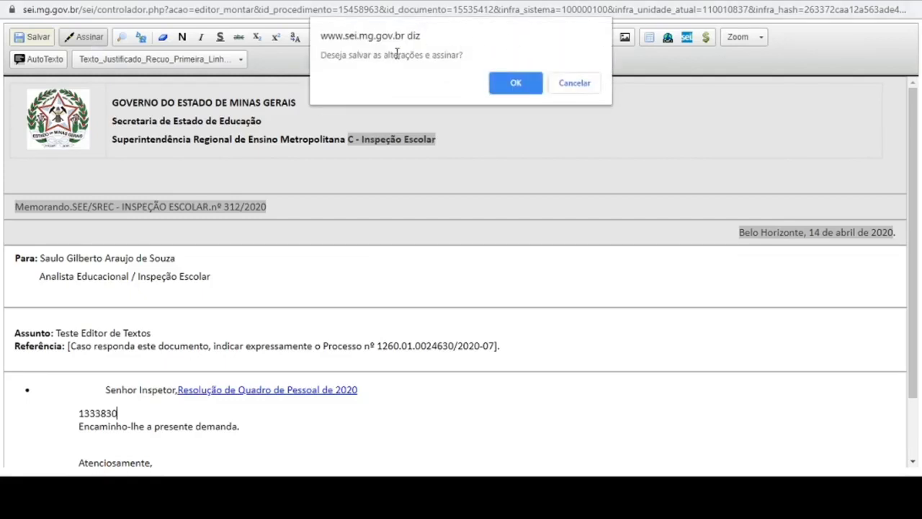
click(532, 89)
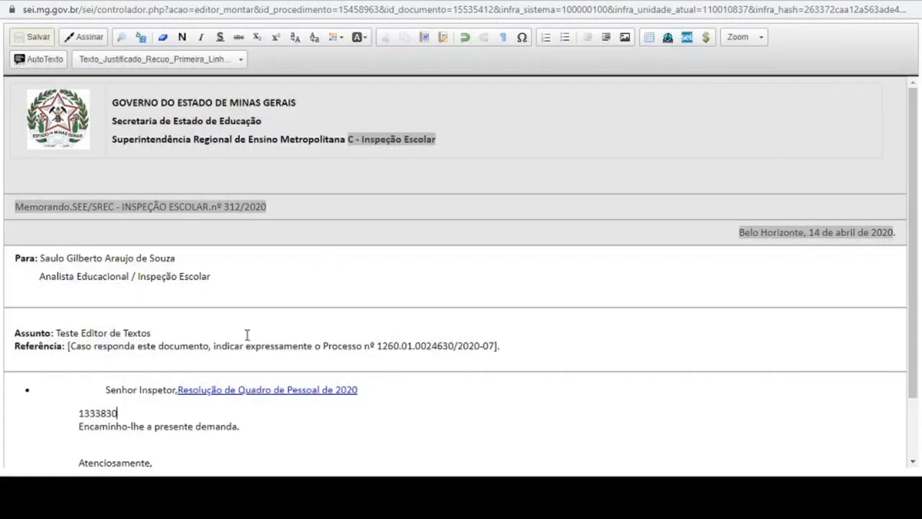
key(Down)
key(Down)
key(Down)
key(Down)
key(Down)
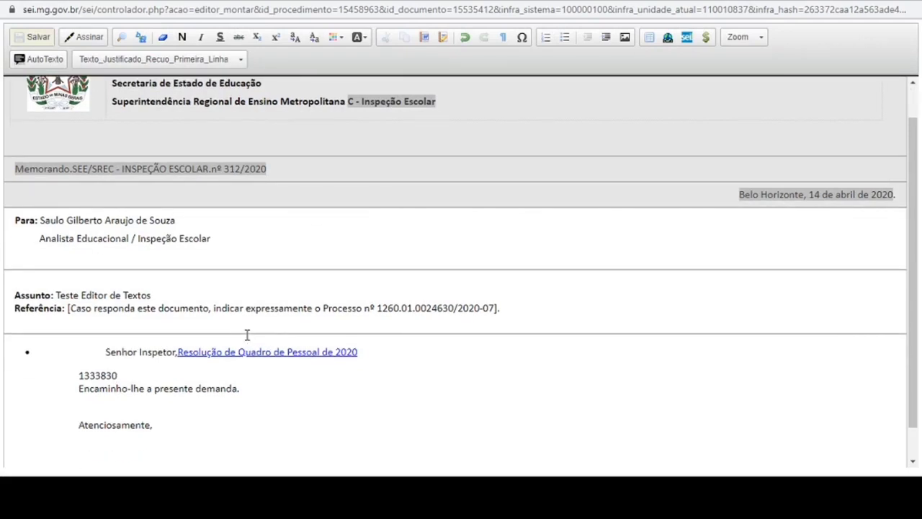